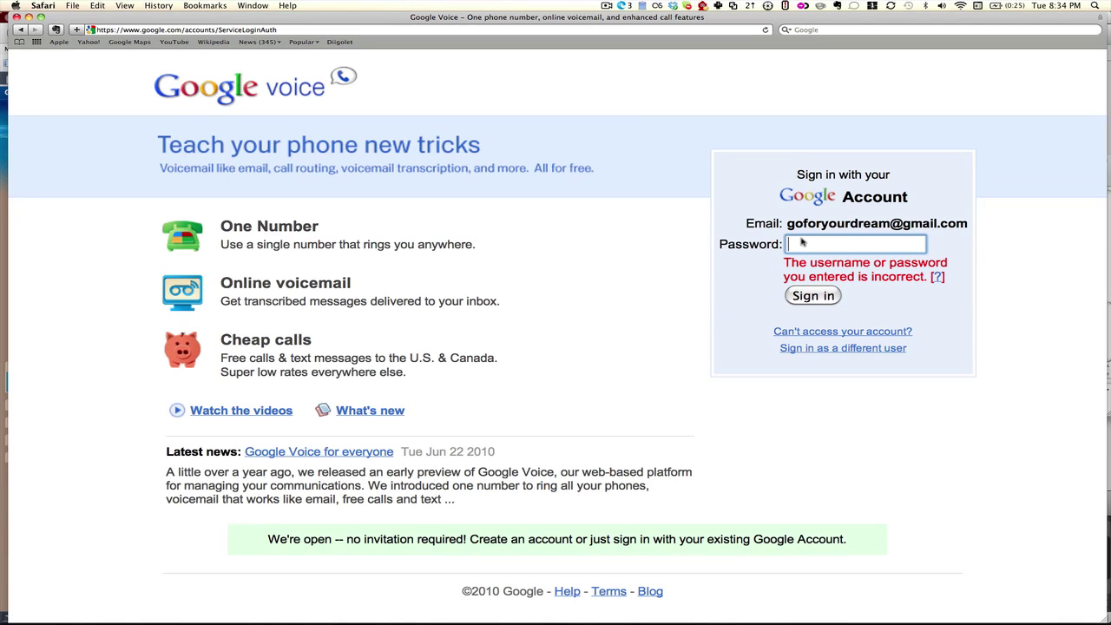
- Enter the Google Account password and sign in to Google Voice
{"action": "type", "text": "********"}
{"action": "left_click", "coordinate": [814, 299]}
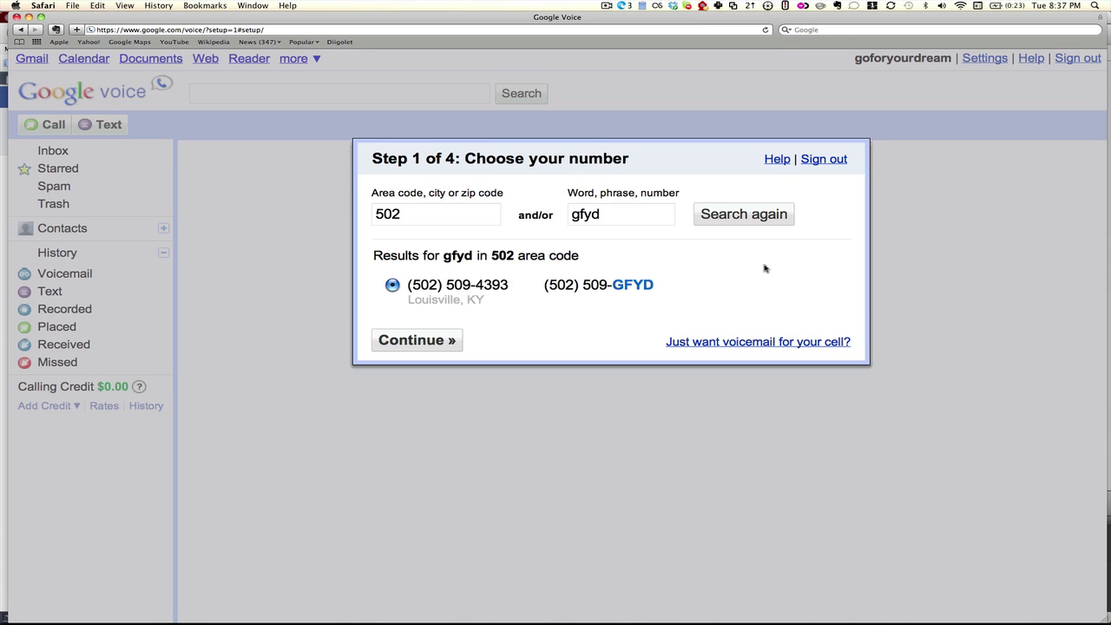
- Continue with the offered GFYD number, set and confirm a four-digit voicemail PIN, and accept the Google Voice terms
{"action": "left_click", "coordinate": [422, 345]}
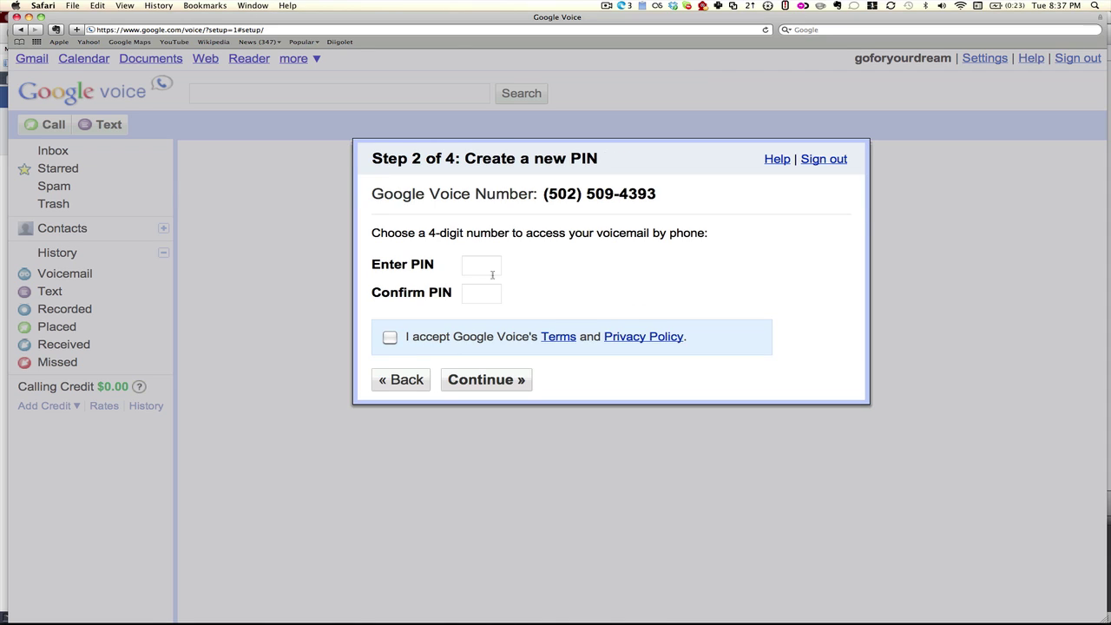
{"action": "left_click", "coordinate": [487, 268]}
{"action": "type", "text": "••••"}
{"action": "key", "text": "Tab"}
{"action": "type", "text": "••••"}
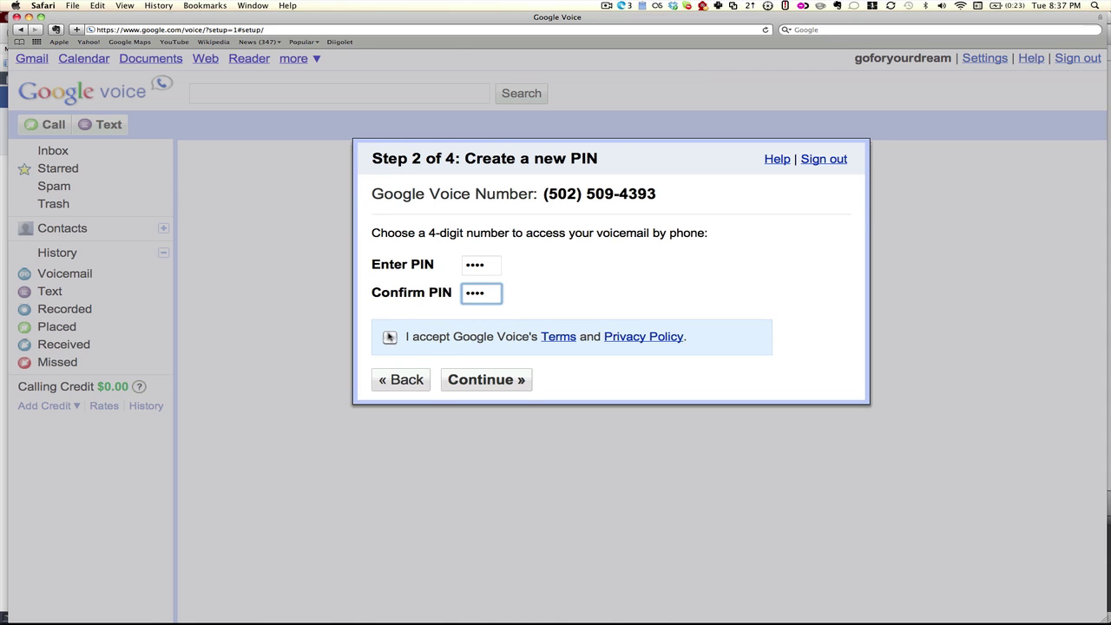
{"action": "left_click", "coordinate": [389, 338]}
{"action": "left_click", "coordinate": [479, 387]}
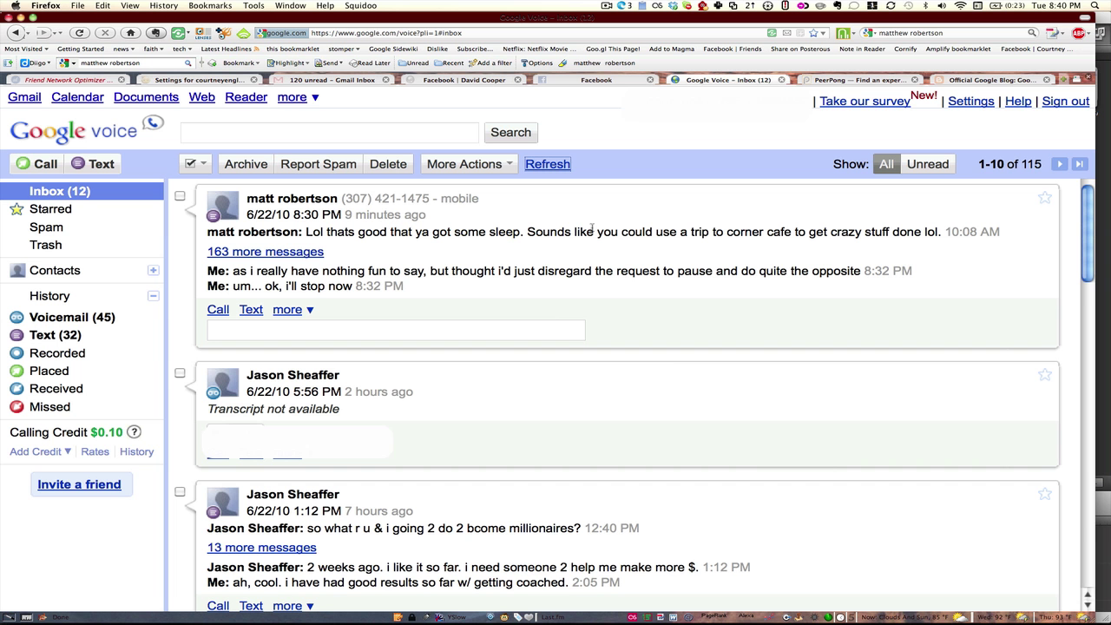
- Open the settings and review the forwarding phones and the voicemail and text options
{"action": "left_click", "coordinate": [974, 102]}
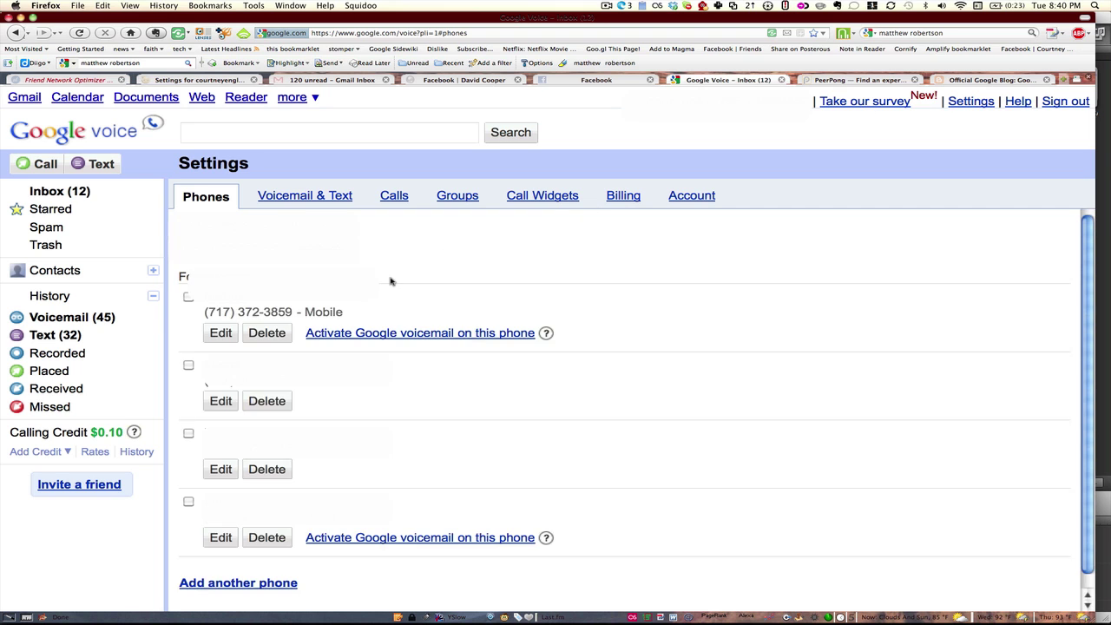
{"action": "scroll", "coordinate": [391, 281], "scroll_direction": "down", "scroll_amount": 1}
{"action": "scroll", "coordinate": [390, 281], "scroll_direction": "up", "scroll_amount": 1}
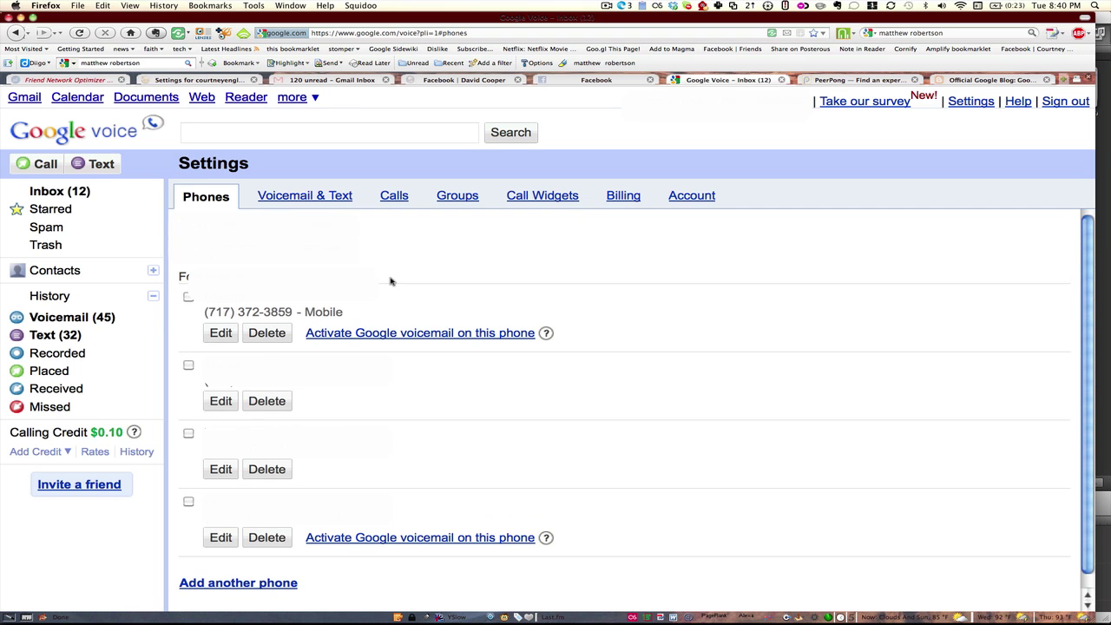
{"action": "left_click", "coordinate": [310, 200]}
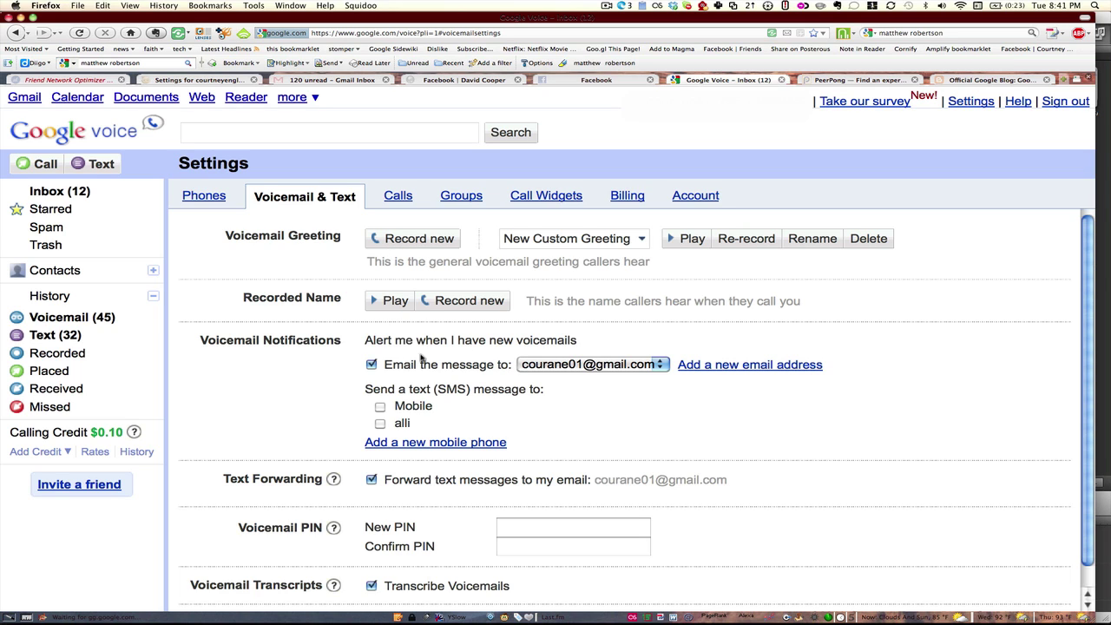
{"action": "scroll", "coordinate": [348, 406], "scroll_direction": "down", "scroll_amount": 1}
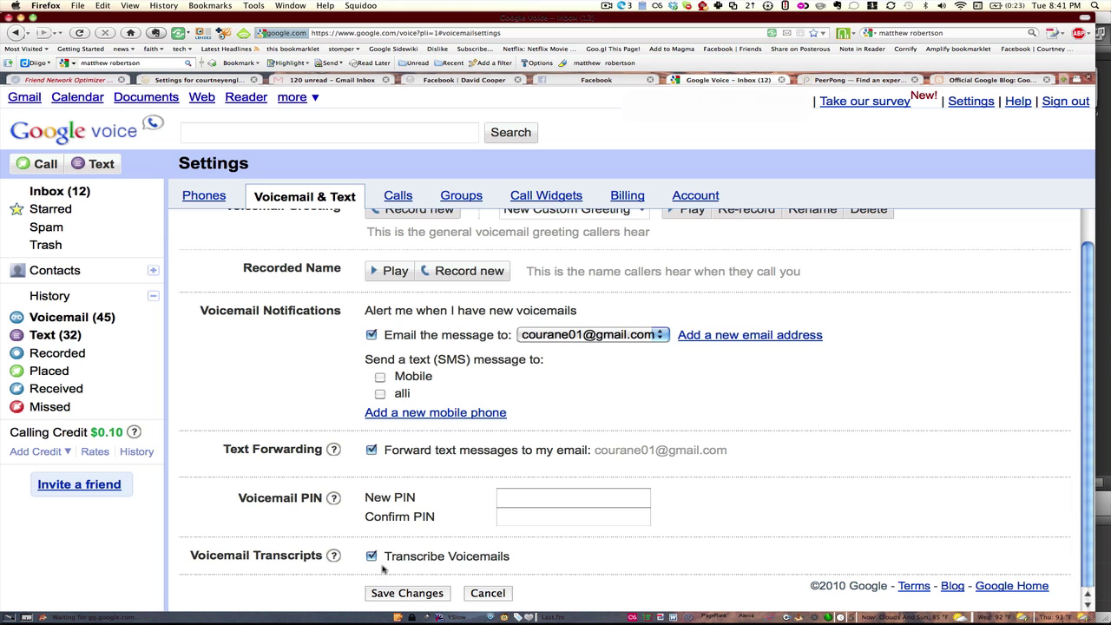
- Review the call handling settings and the list of contact groups with their forwarding, greeting and screening options
{"action": "left_click", "coordinate": [400, 196]}
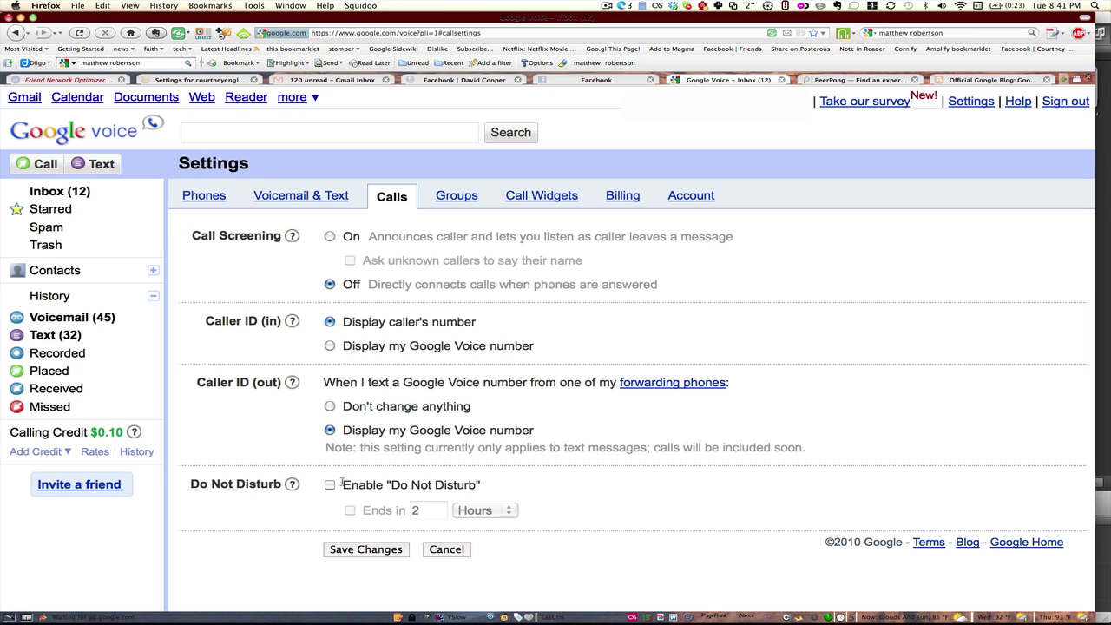
{"action": "left_click", "coordinate": [470, 196]}
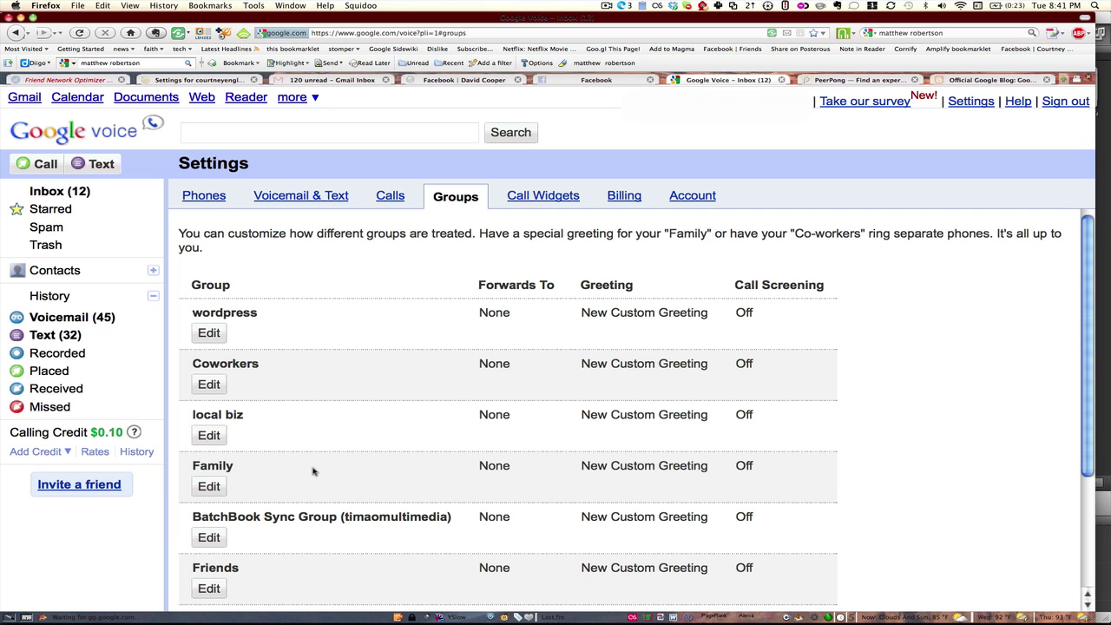
{"action": "scroll", "coordinate": [313, 472], "scroll_direction": "down", "scroll_amount": 3}
{"action": "scroll", "coordinate": [294, 495], "scroll_direction": "up", "scroll_amount": 3}
- Review the Call Widgets settings, including the description and the sample blog with the Call Me widget
{"action": "left_click", "coordinate": [541, 198]}
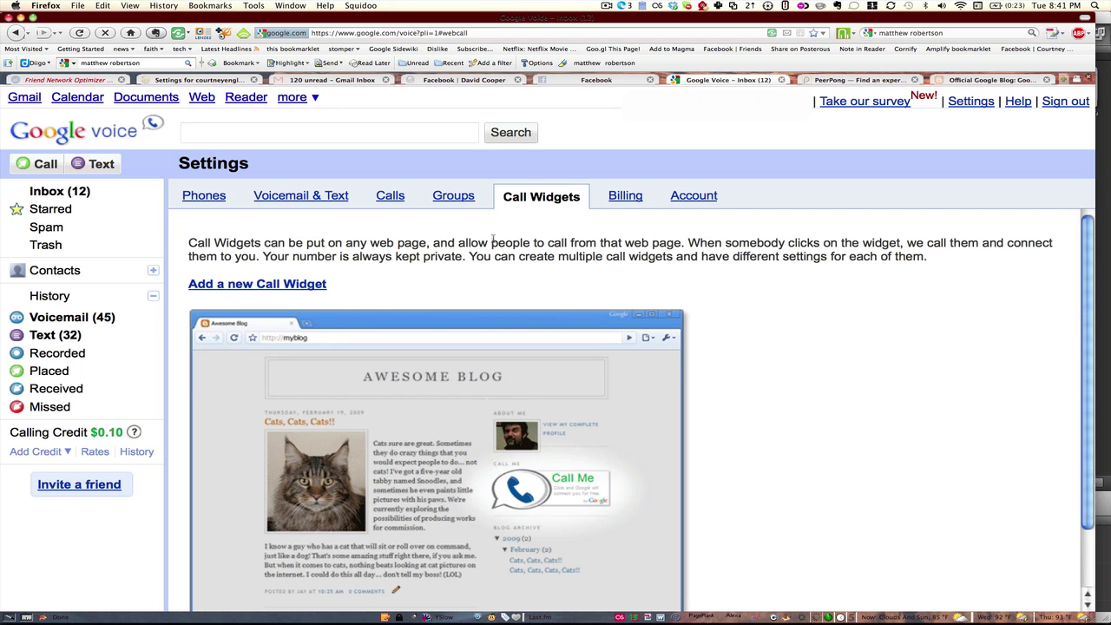
{"action": "scroll", "coordinate": [492, 242], "scroll_direction": "down", "scroll_amount": 1}
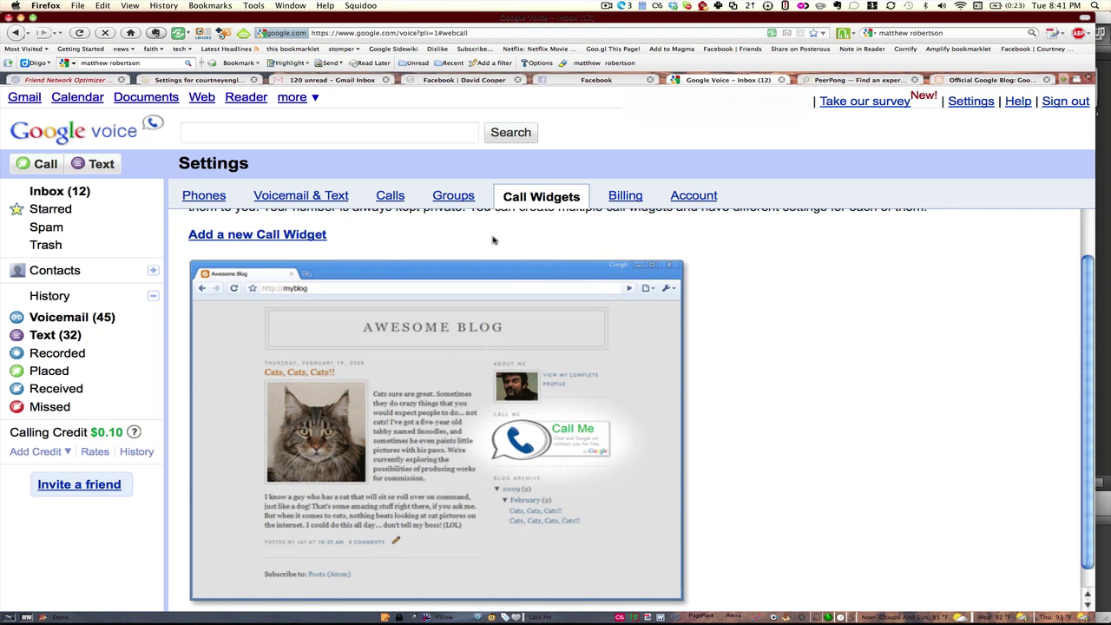
{"action": "scroll", "coordinate": [492, 241], "scroll_direction": "down", "scroll_amount": 1}
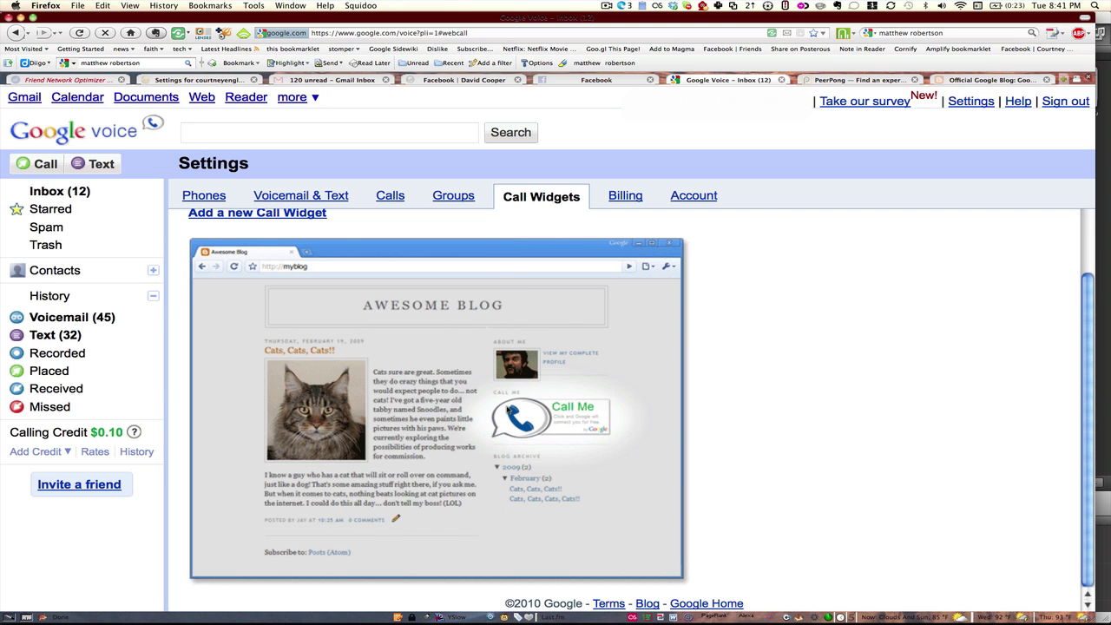
{"action": "scroll", "coordinate": [509, 410], "scroll_direction": "up", "scroll_amount": 2}
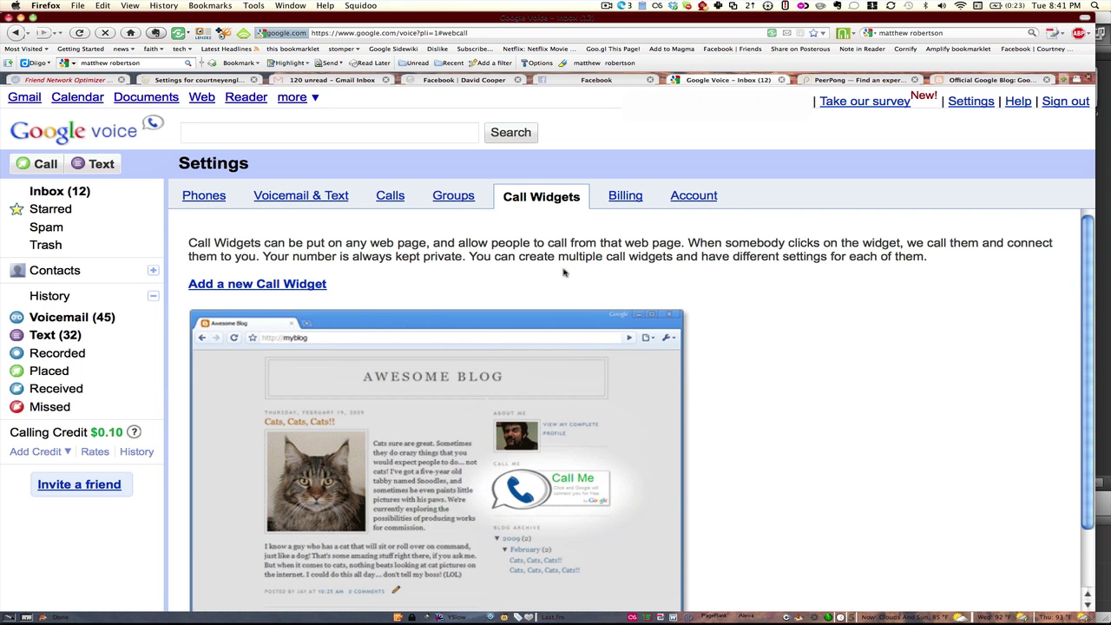
- Review the billing rates and history, as well as the account's language and time zone settings
{"action": "left_click", "coordinate": [625, 198]}
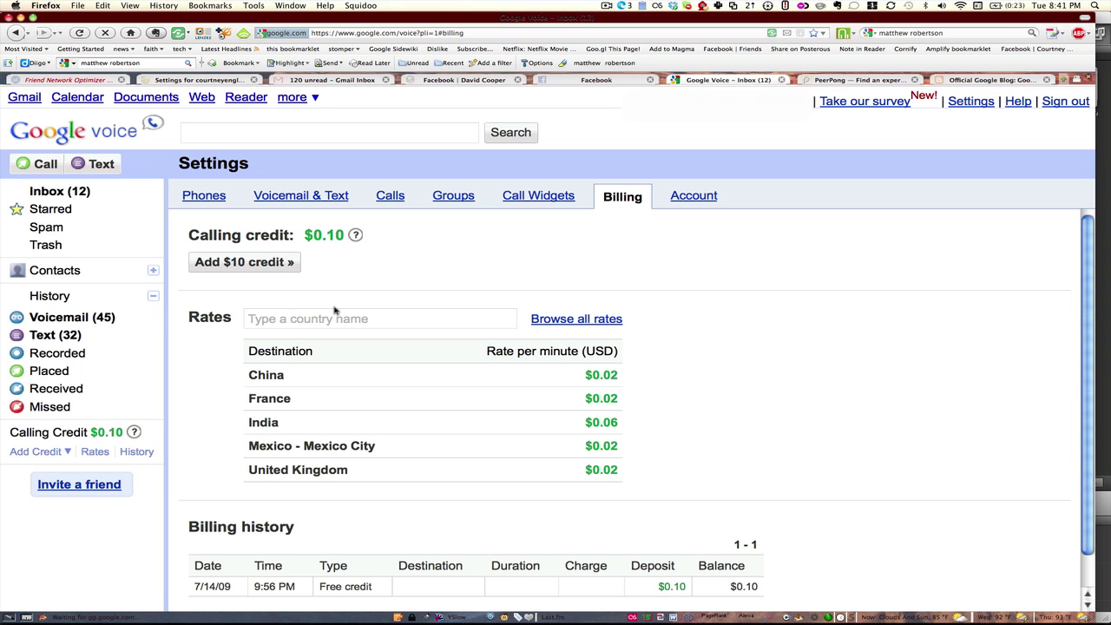
{"action": "scroll", "coordinate": [334, 310], "scroll_direction": "down", "scroll_amount": 1}
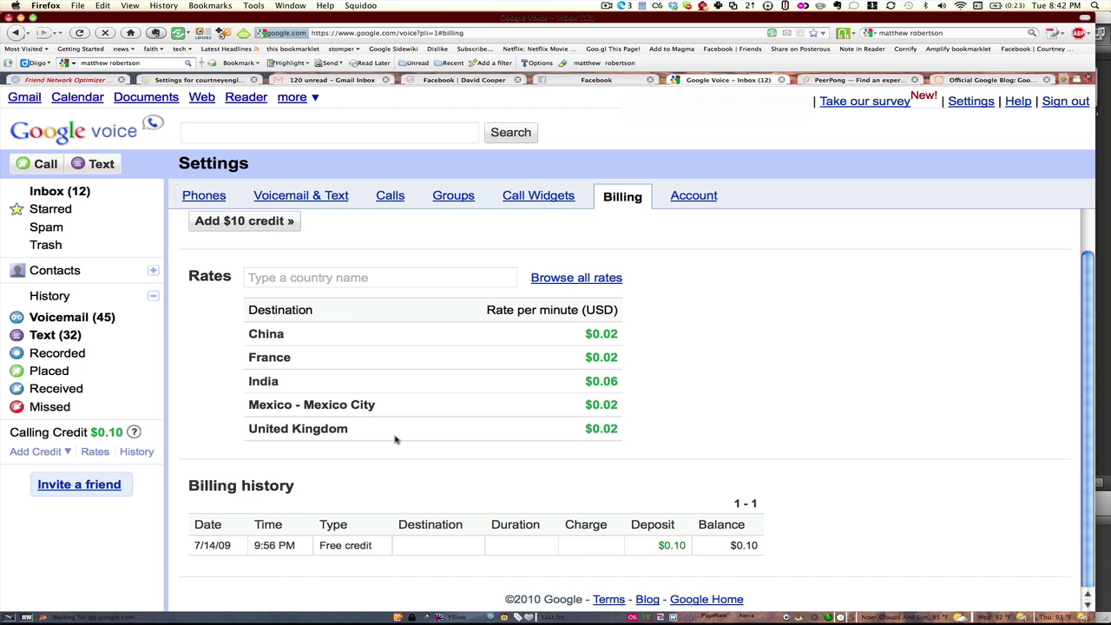
{"action": "scroll", "coordinate": [581, 261], "scroll_direction": "up", "scroll_amount": 1}
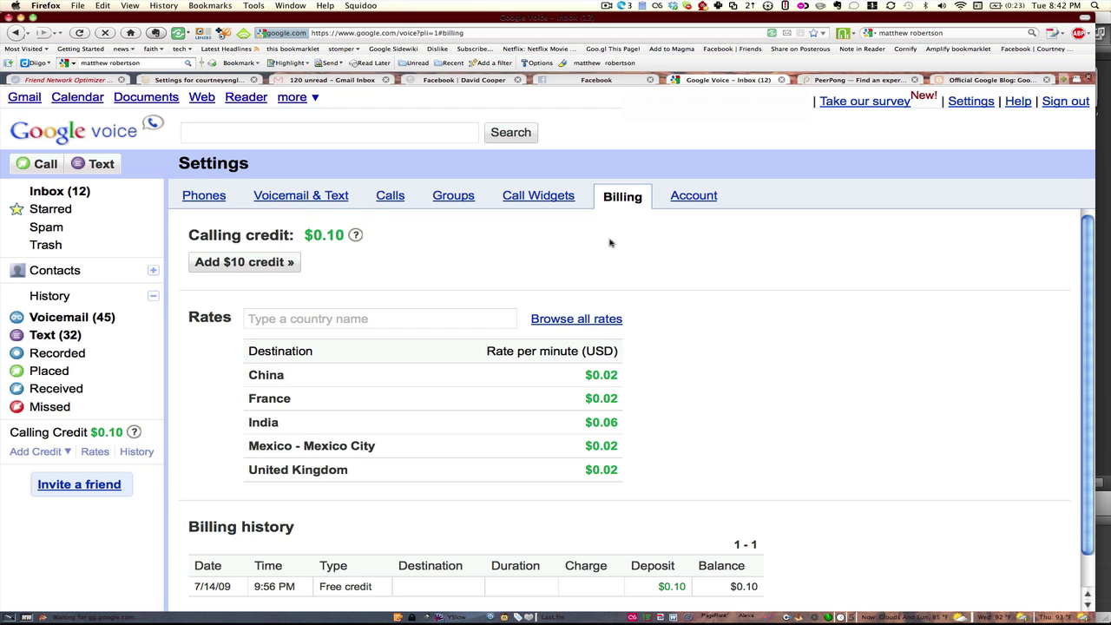
{"action": "left_click", "coordinate": [692, 197]}
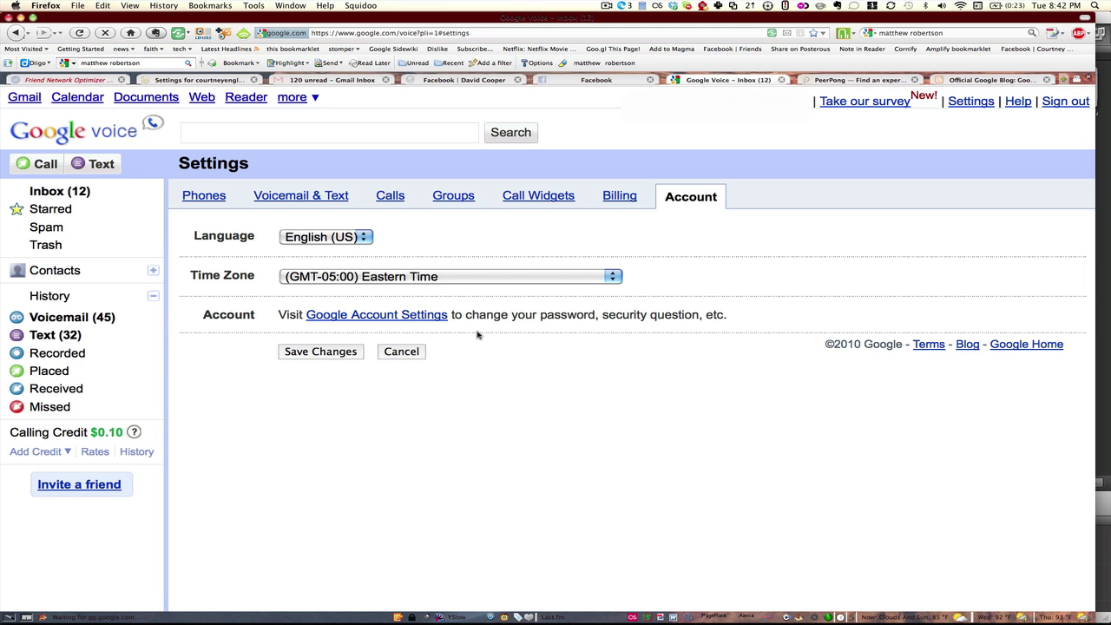
- Return to the inbox and browse the text conversations down to the transcribed voicemails
{"action": "left_click", "coordinate": [60, 192]}
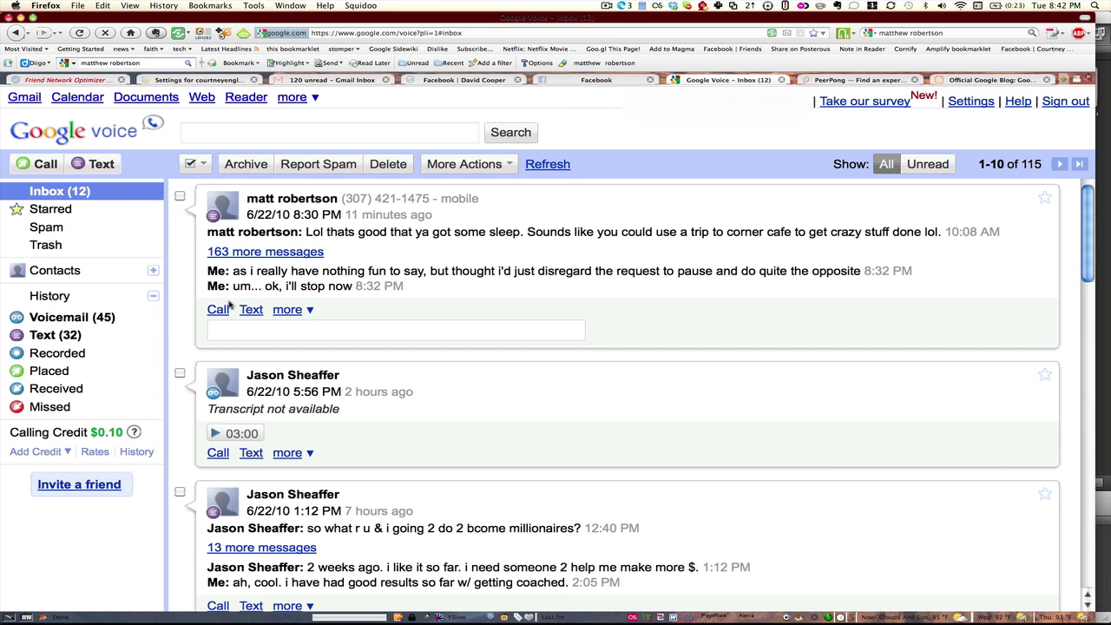
{"action": "scroll", "coordinate": [230, 304], "scroll_direction": "down", "scroll_amount": 2}
{"action": "scroll", "coordinate": [230, 303], "scroll_direction": "down", "scroll_amount": 5}
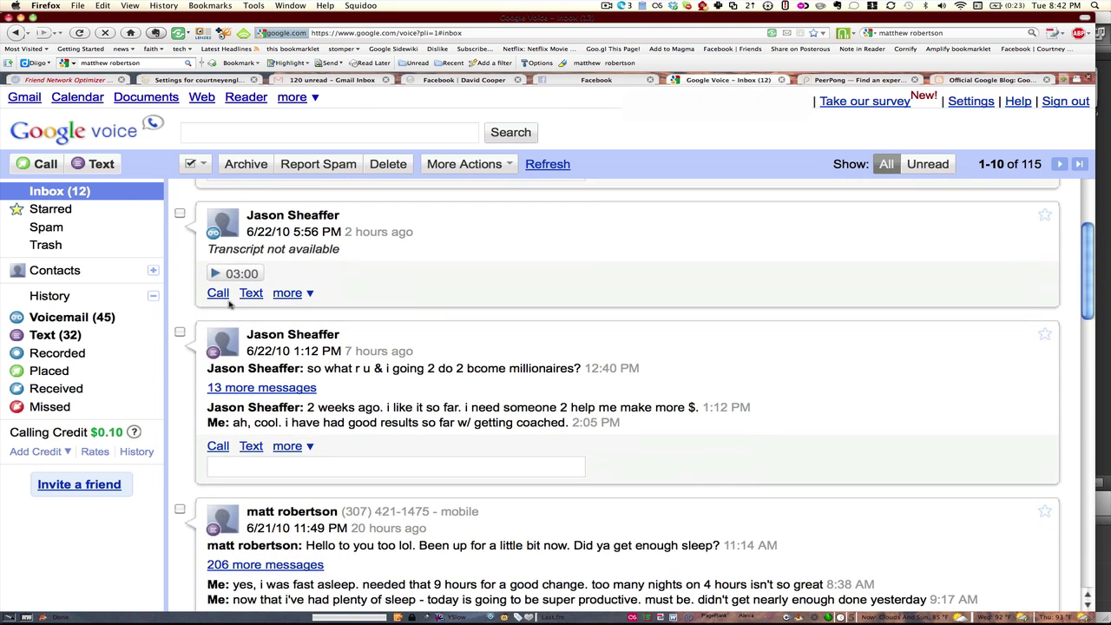
{"action": "scroll", "coordinate": [229, 303], "scroll_direction": "down", "scroll_amount": 6}
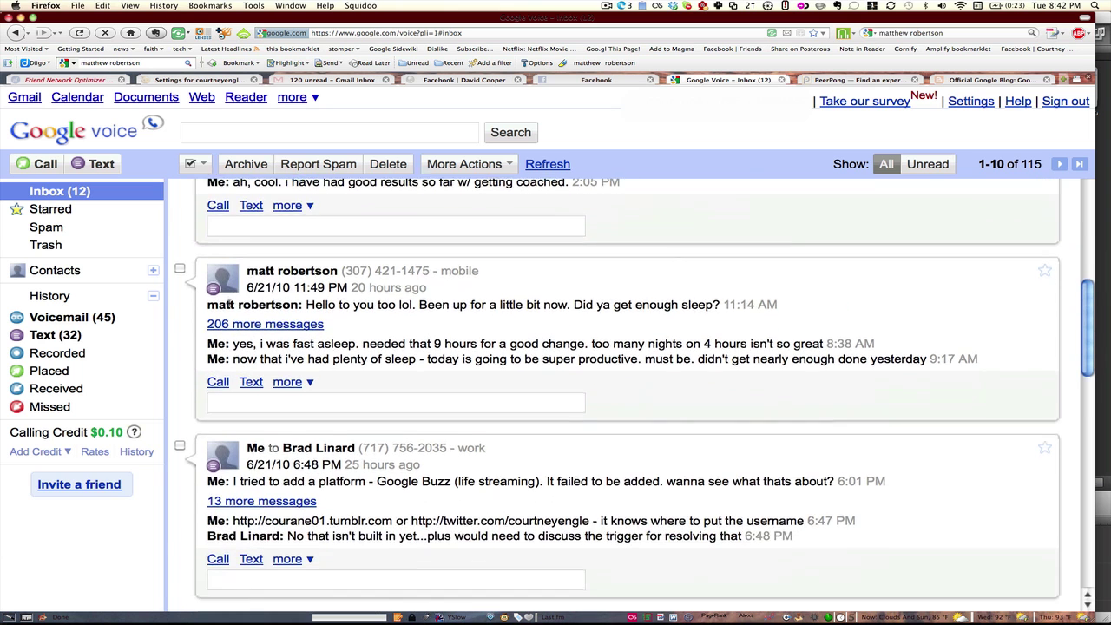
{"action": "scroll", "coordinate": [228, 300], "scroll_direction": "down", "scroll_amount": 3}
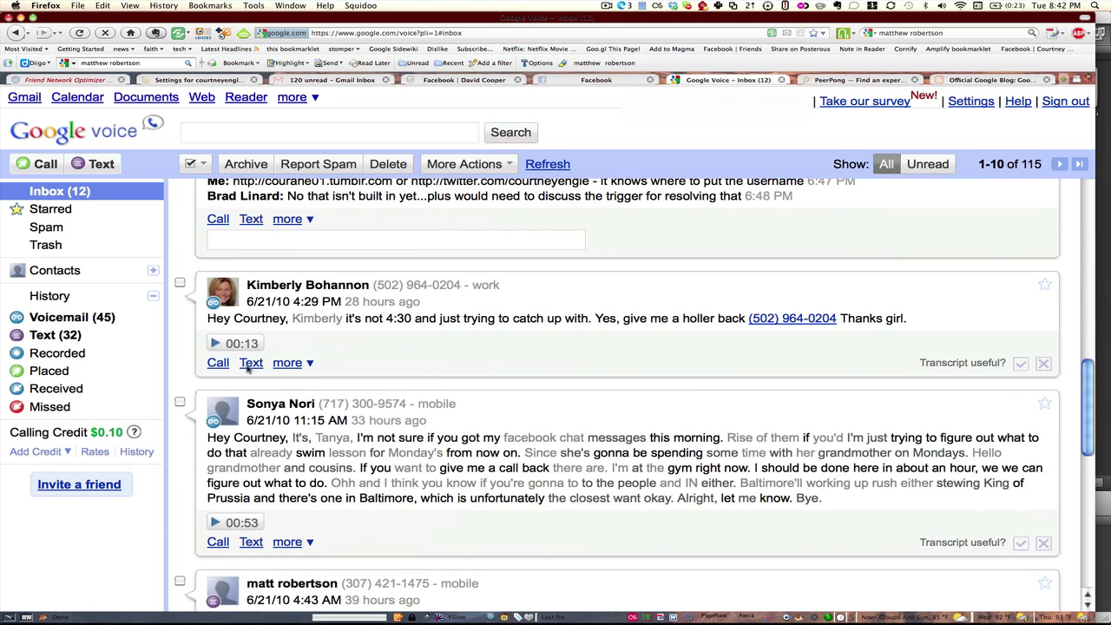
- Inspect the text reply form and the phone choices for calling back on the 13-second voicemail, cancelling both
{"action": "left_click", "coordinate": [251, 363]}
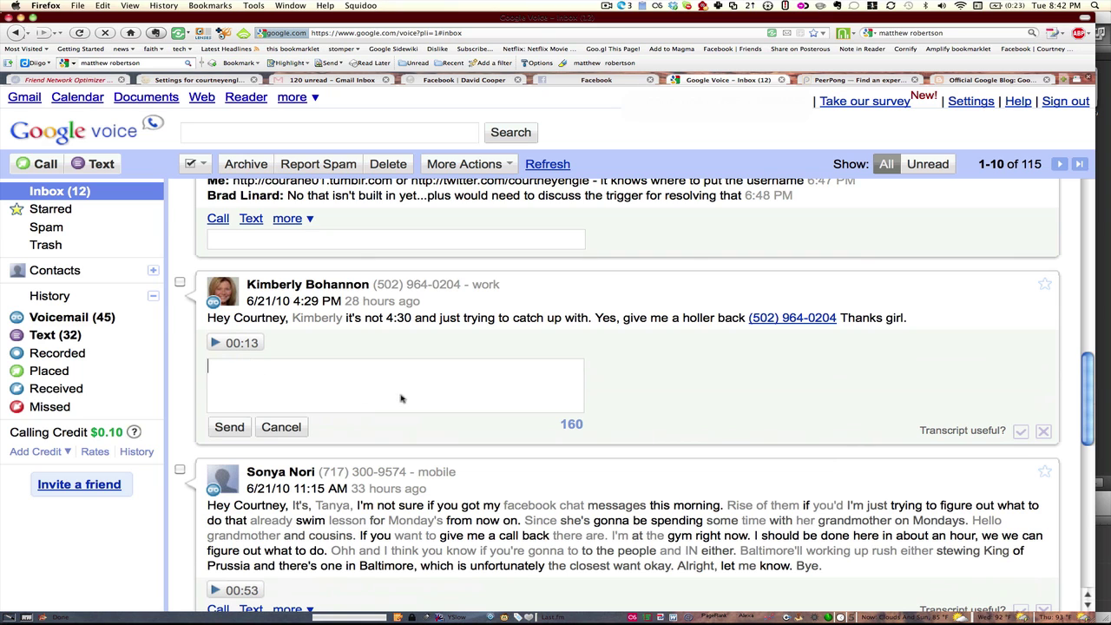
{"action": "left_click", "coordinate": [279, 428]}
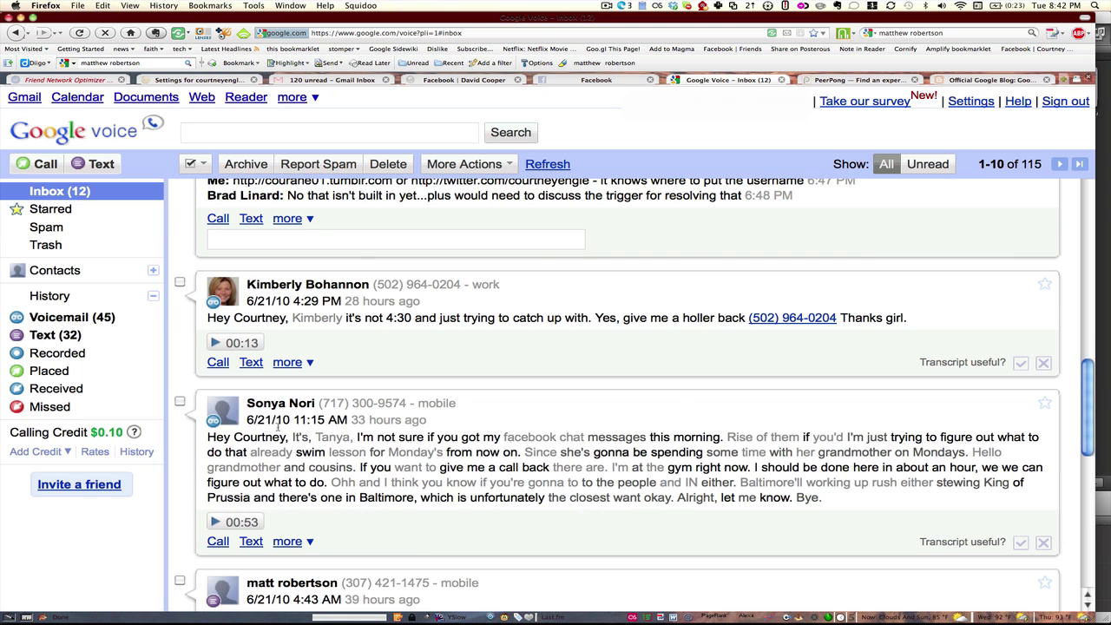
{"action": "left_click", "coordinate": [218, 363]}
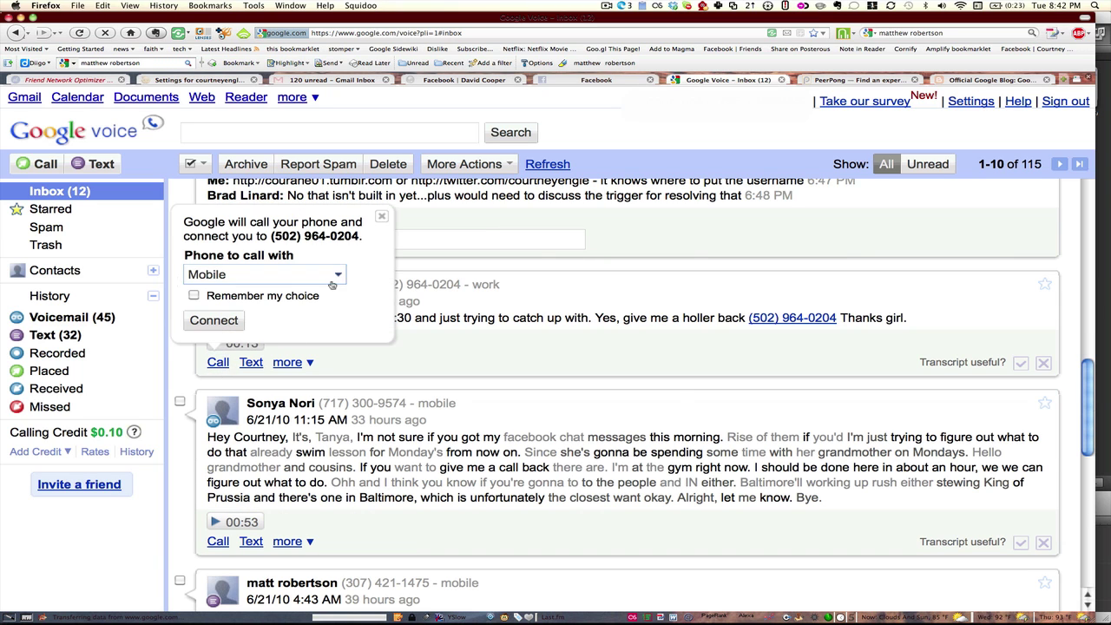
{"action": "left_click", "coordinate": [328, 276]}
{"action": "left_click", "coordinate": [305, 293]}
{"action": "left_click", "coordinate": [381, 216]}
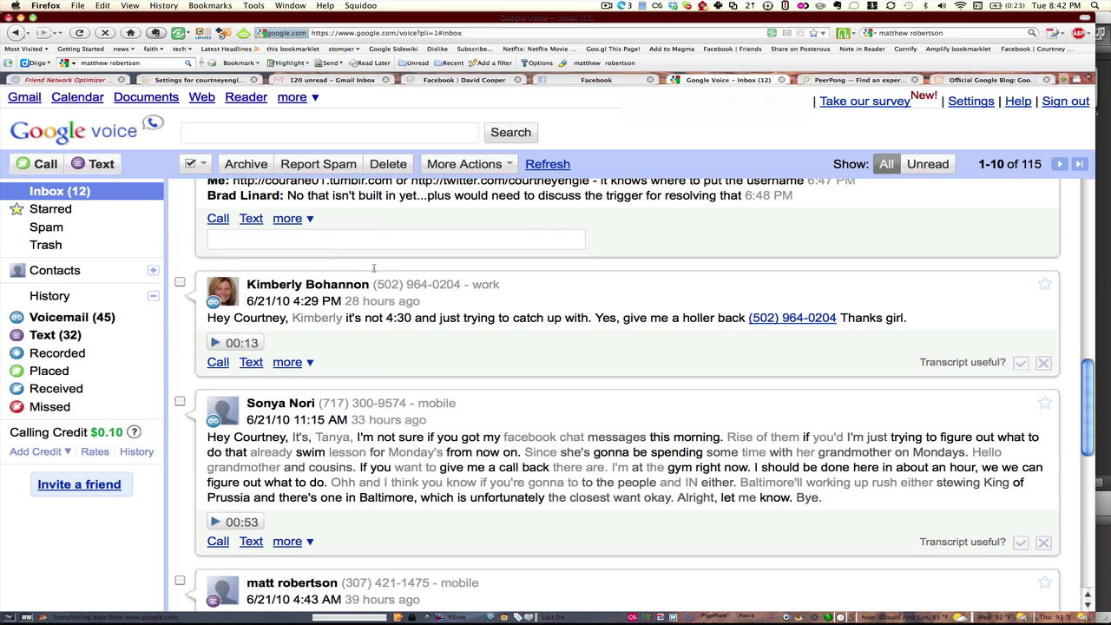
- Check the additional actions for the 13-second voicemail, including Embed, and browse the remaining inbox messages
{"action": "left_click", "coordinate": [304, 365]}
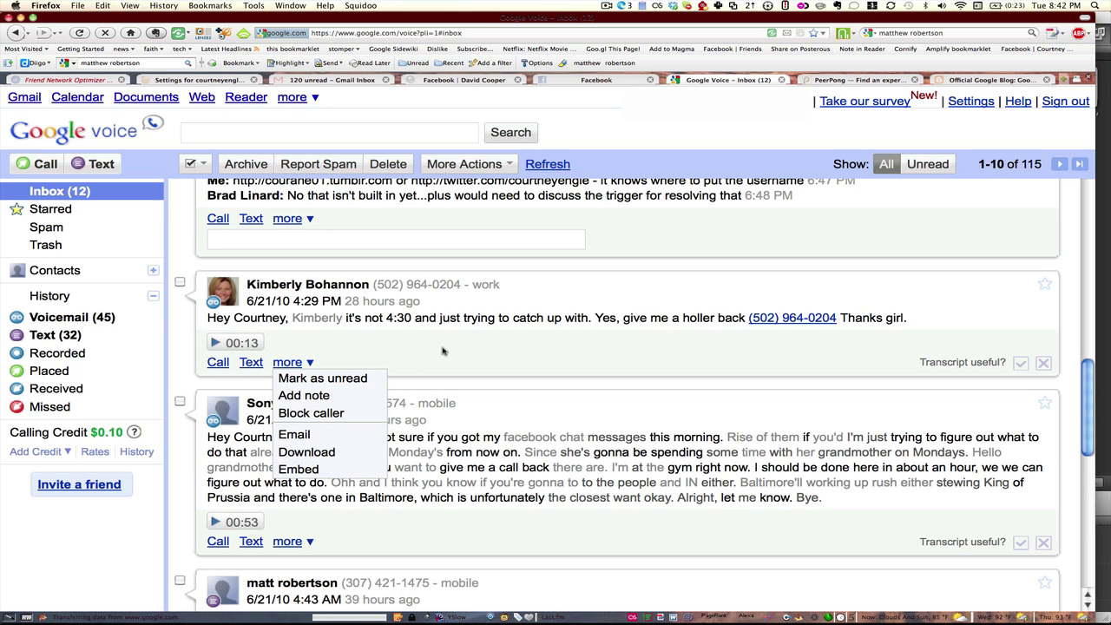
{"action": "left_click", "coordinate": [302, 472]}
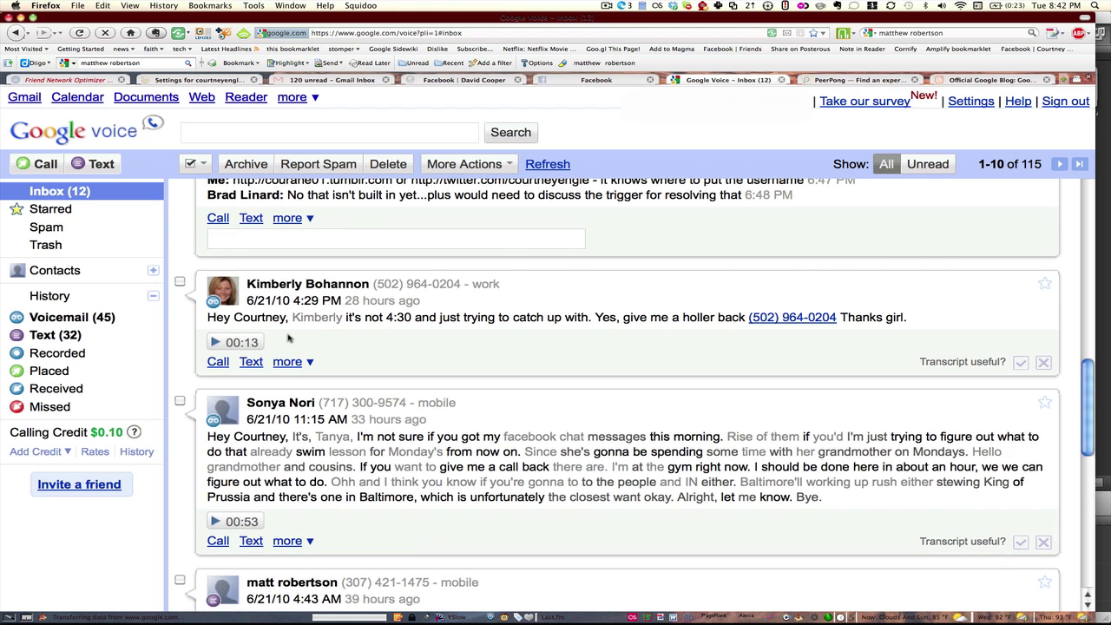
{"action": "scroll", "coordinate": [289, 338], "scroll_direction": "down", "scroll_amount": 5}
{"action": "scroll", "coordinate": [289, 339], "scroll_direction": "down", "scroll_amount": 5}
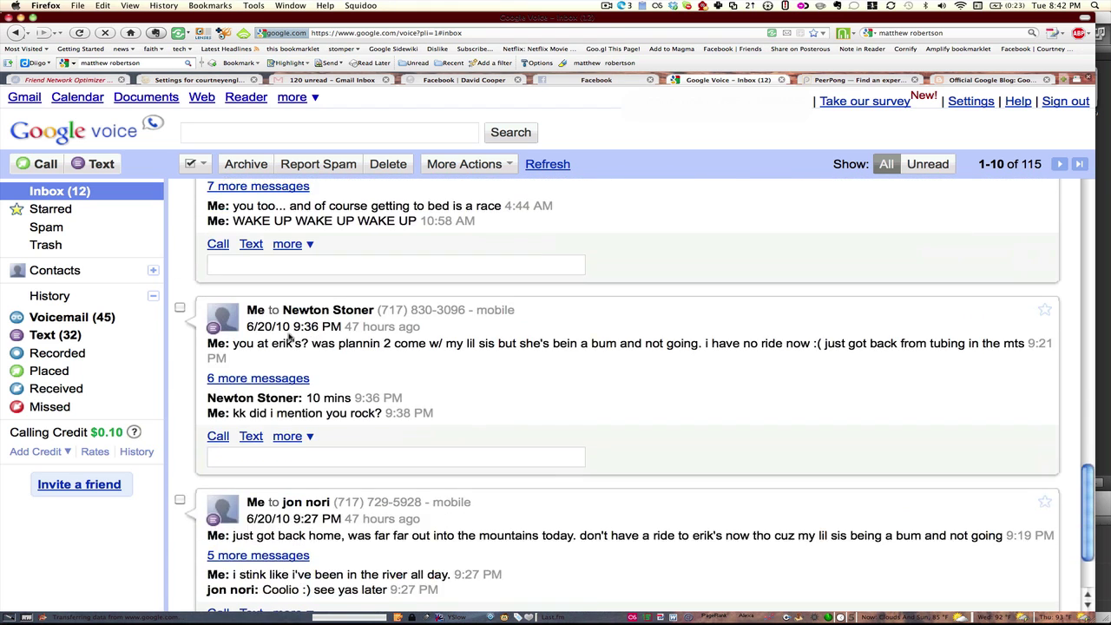
{"action": "scroll", "coordinate": [289, 338], "scroll_direction": "up", "scroll_amount": 10}
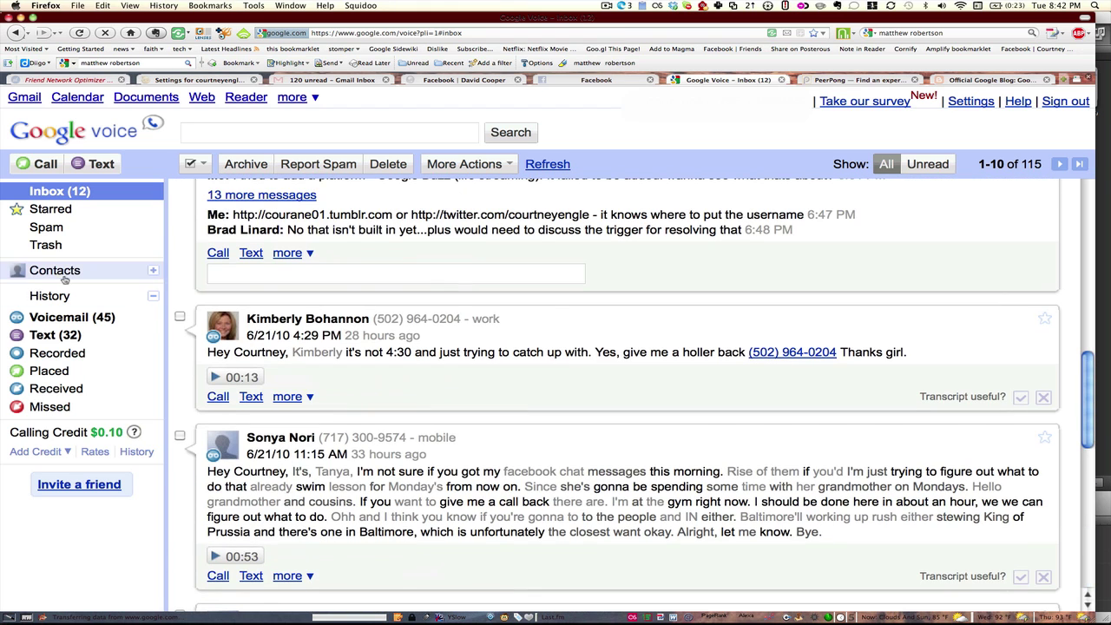
- View the Starred, Spam and Trash folders one after another
{"action": "left_click", "coordinate": [50, 213]}
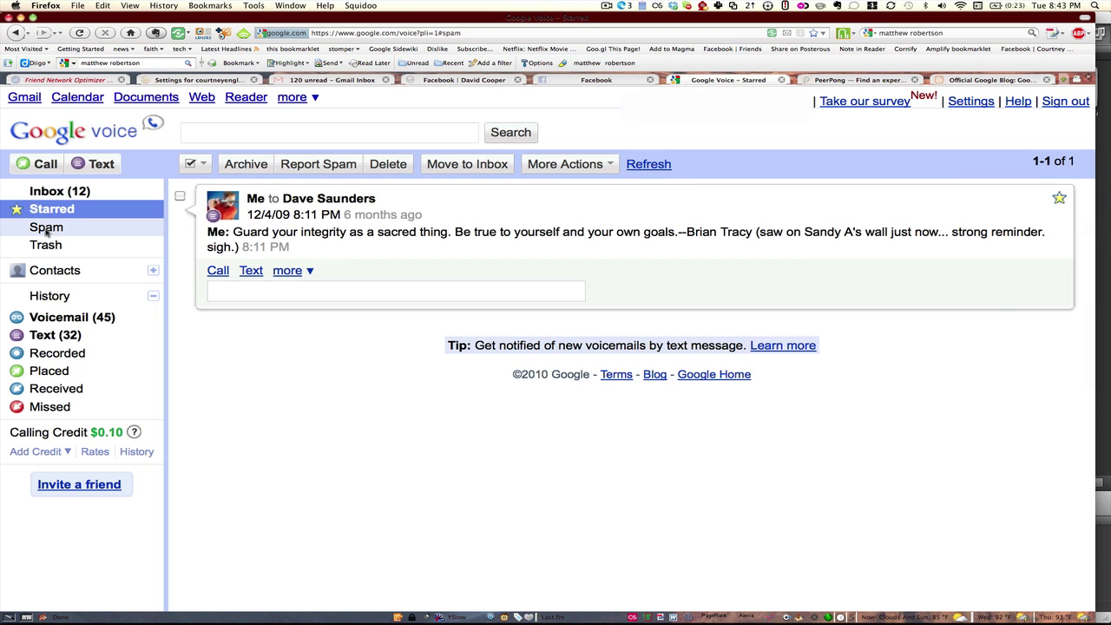
{"action": "left_click", "coordinate": [47, 229]}
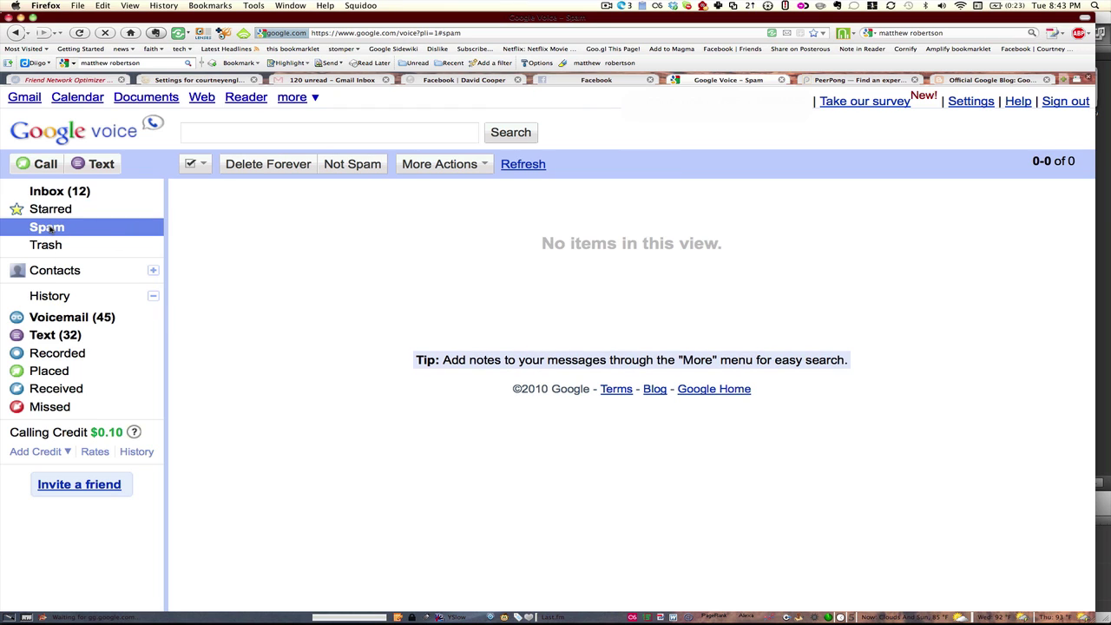
{"action": "left_click", "coordinate": [55, 246]}
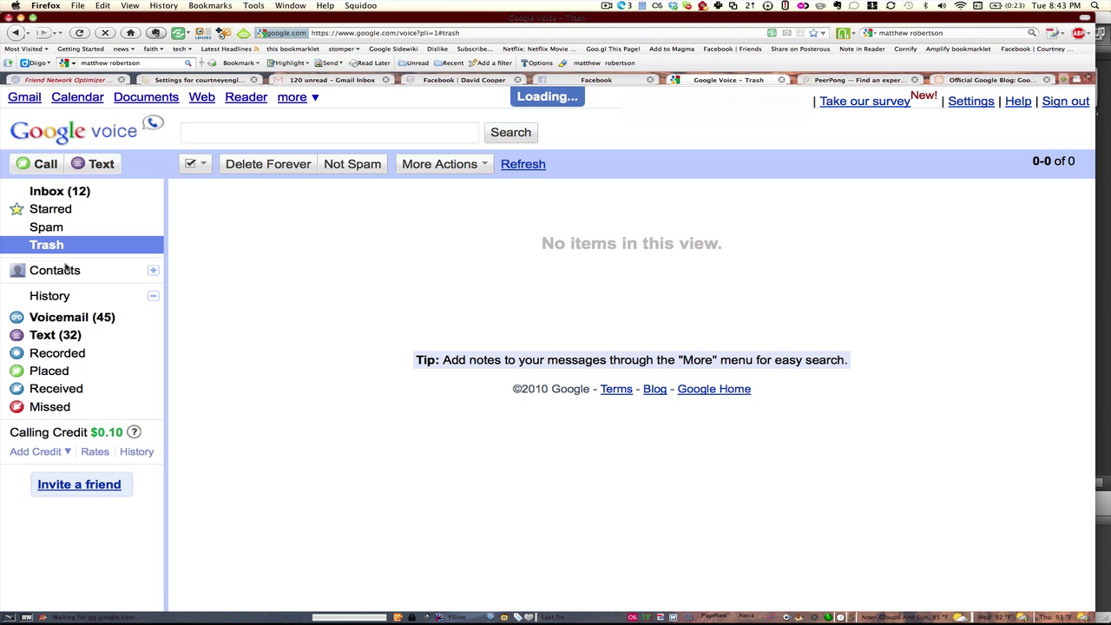
- Open the contacts page and expand the quick list of contacts beneath it
{"action": "left_click", "coordinate": [66, 271]}
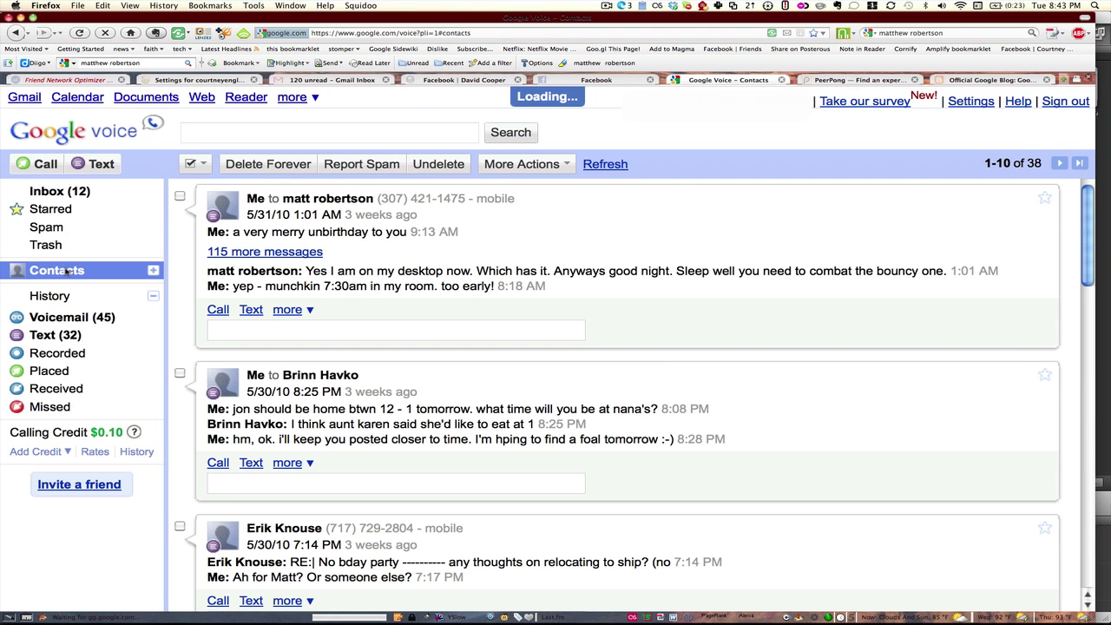
{"action": "left_click", "coordinate": [153, 271]}
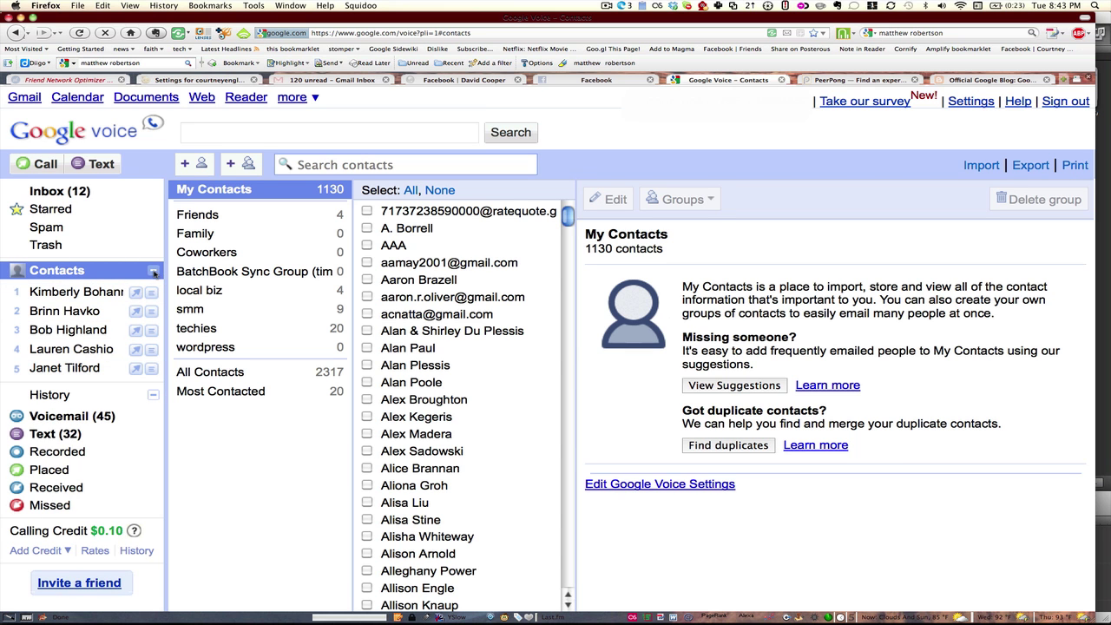
- Collapse the quick list beneath Contacts and open the form for sending a new text message
{"action": "left_click", "coordinate": [154, 272]}
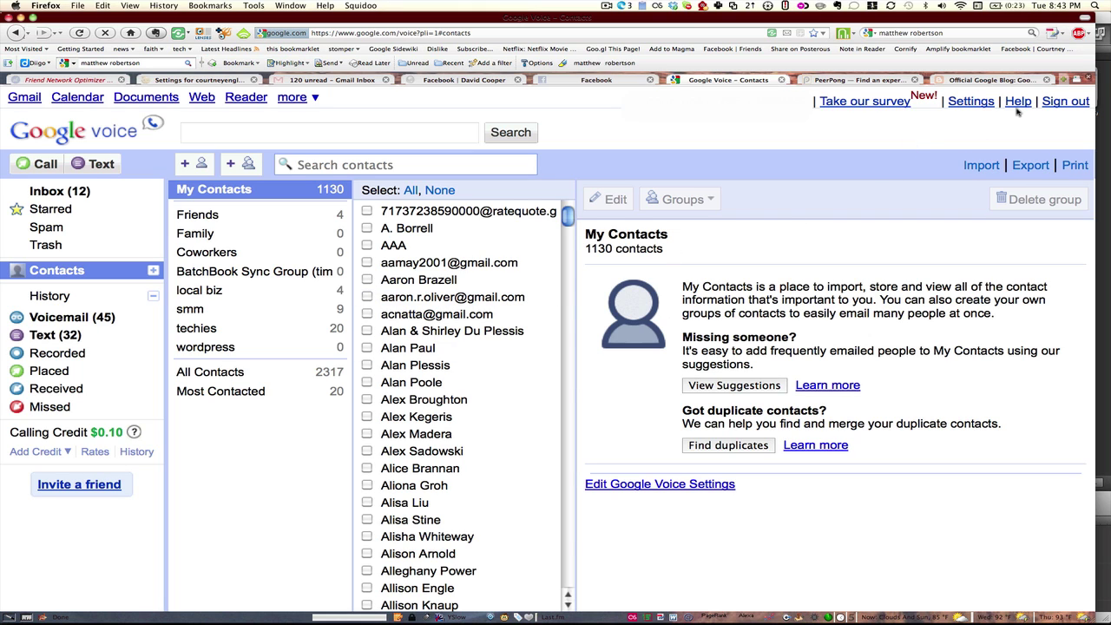
{"action": "left_click", "coordinate": [79, 164]}
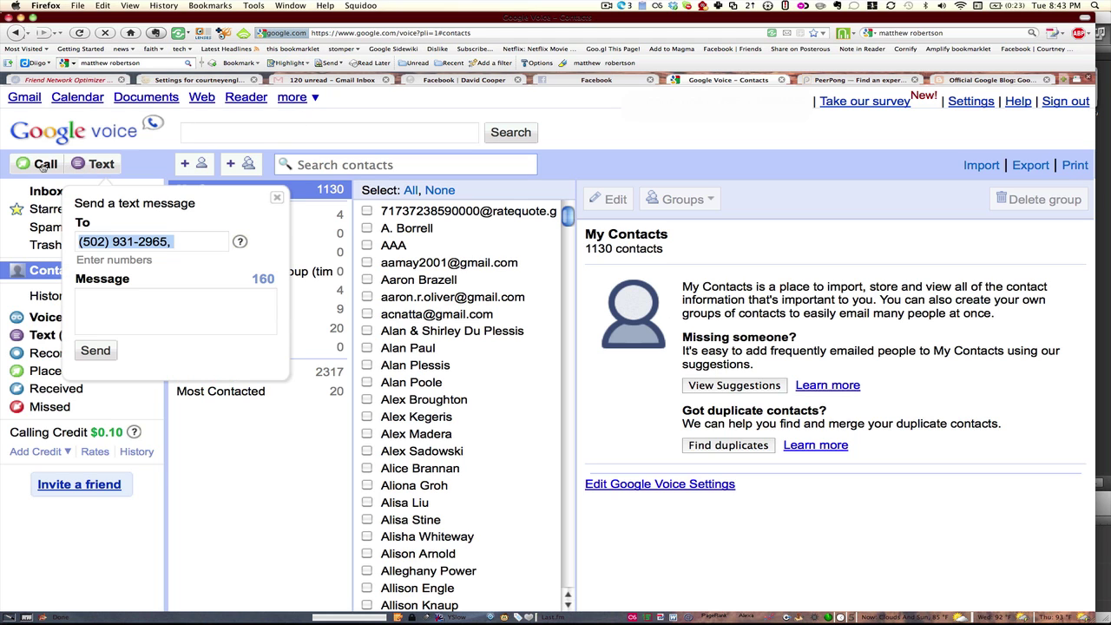
- Open the form for placing a call and browse the country codes offered for the number to call
{"action": "left_click", "coordinate": [42, 166]}
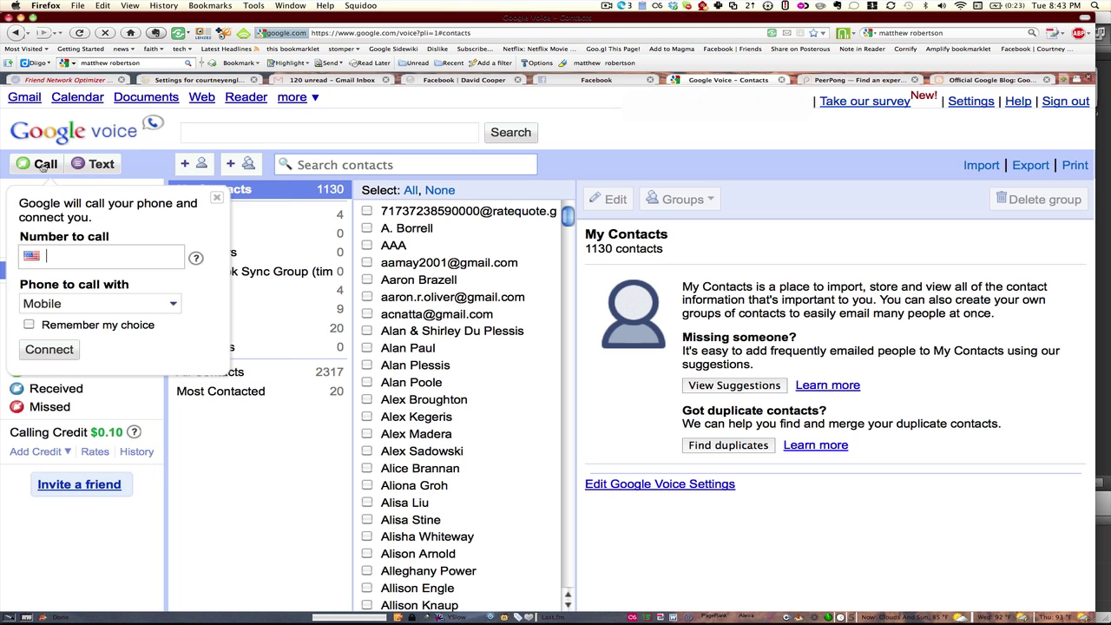
{"action": "left_click", "coordinate": [33, 259]}
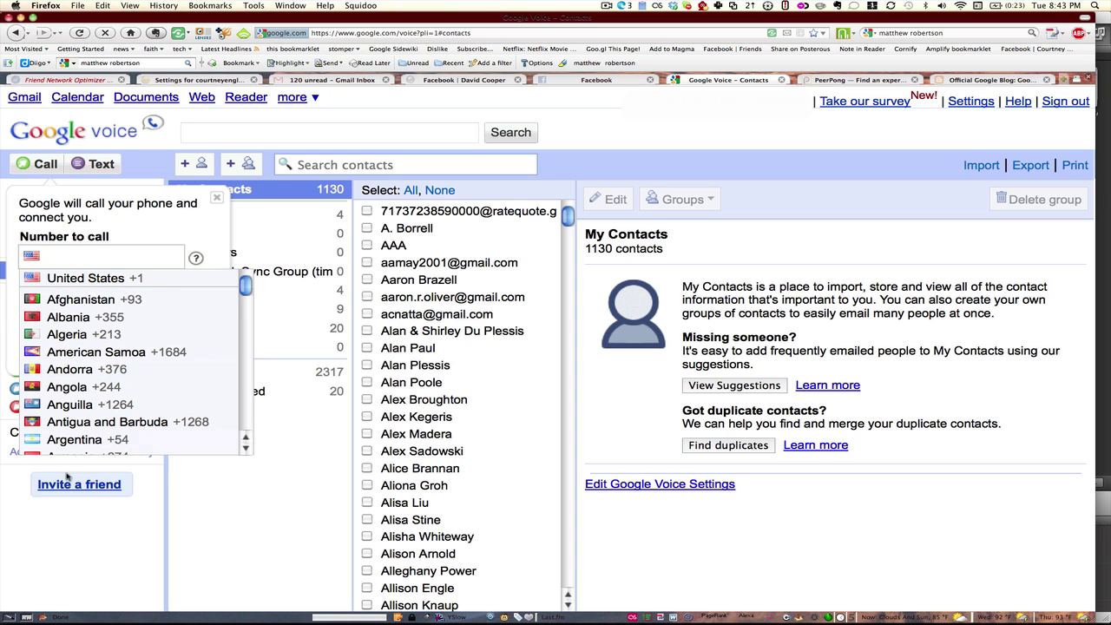
{"action": "scroll", "coordinate": [104, 392], "scroll_direction": "down", "scroll_amount": 3}
{"action": "scroll", "coordinate": [103, 392], "scroll_direction": "up", "scroll_amount": 5}
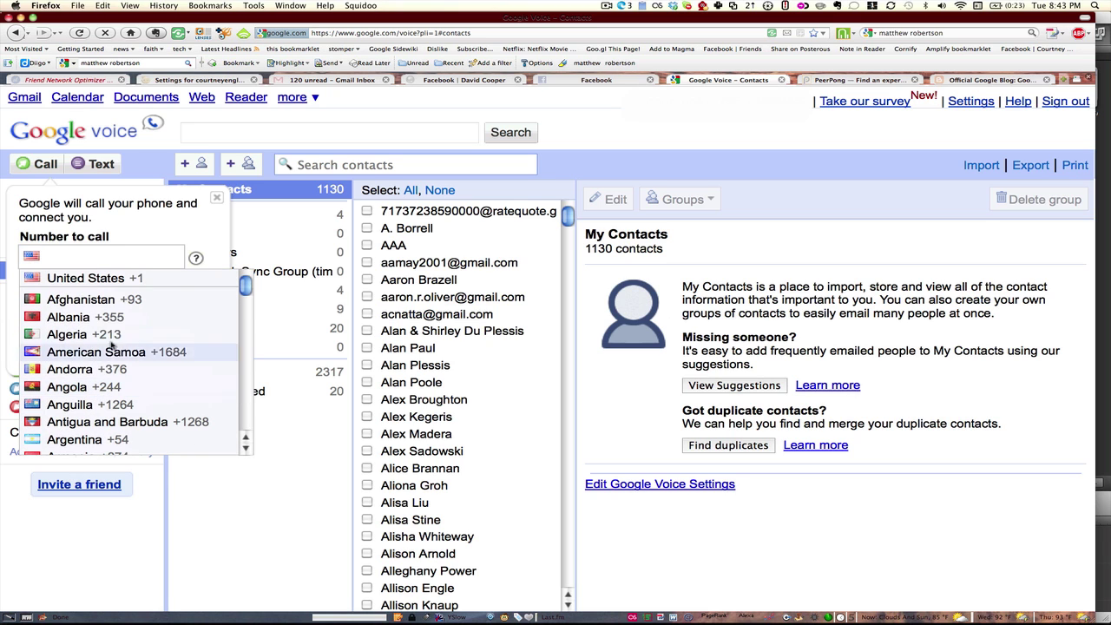
- Look up a contact by first name to fill in the number to call, and check the phones available to call with
{"action": "left_click", "coordinate": [149, 265]}
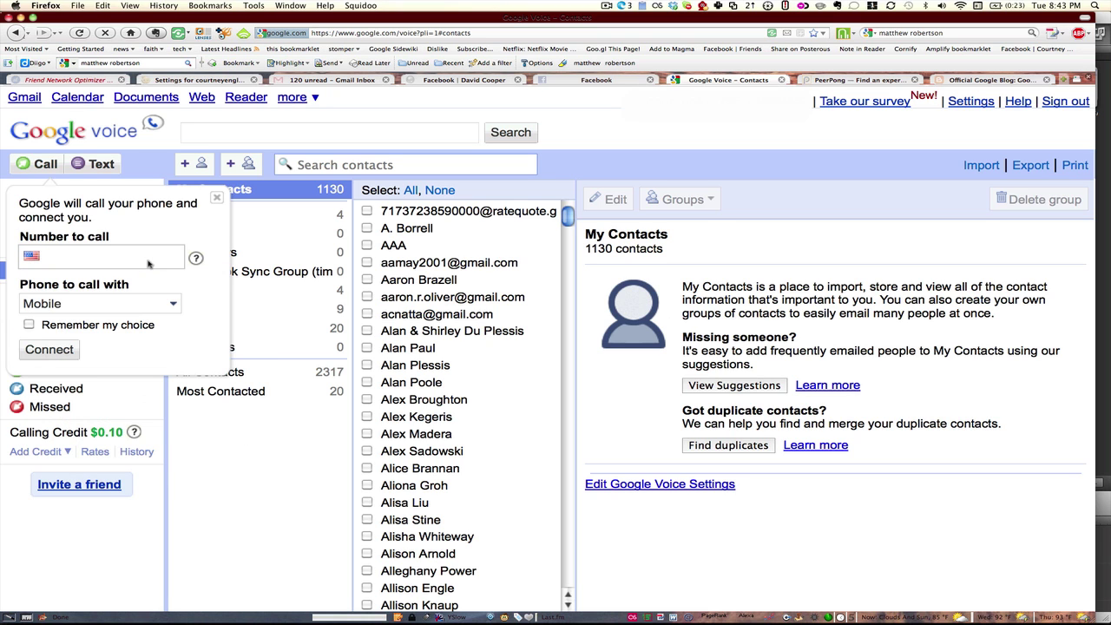
{"action": "type", "text": "dave"}
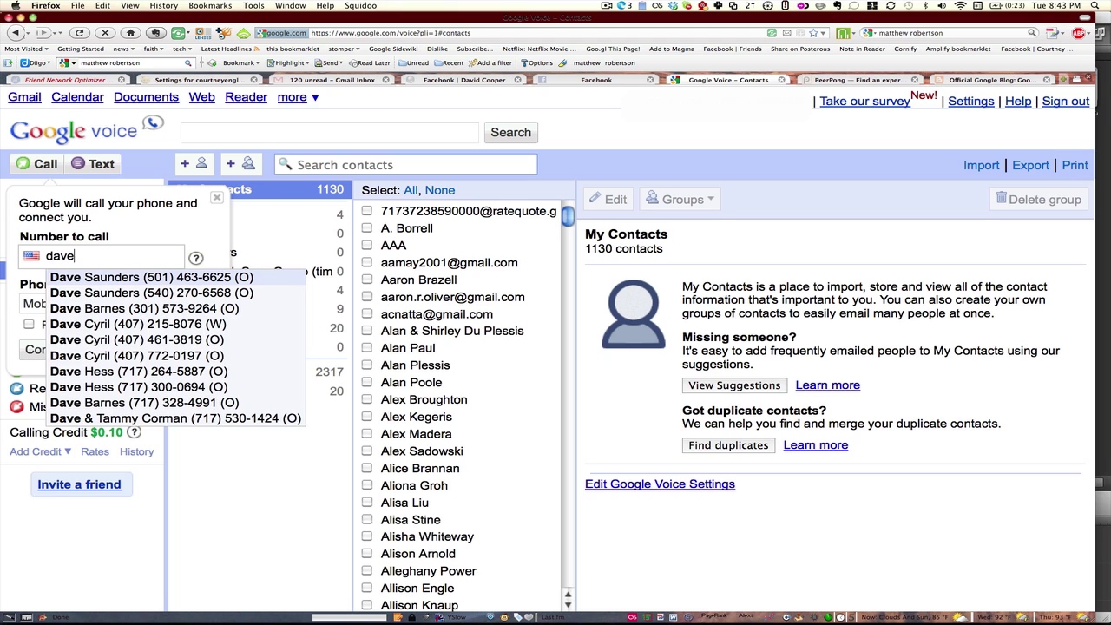
{"action": "left_click", "coordinate": [108, 291]}
{"action": "left_click", "coordinate": [93, 313]}
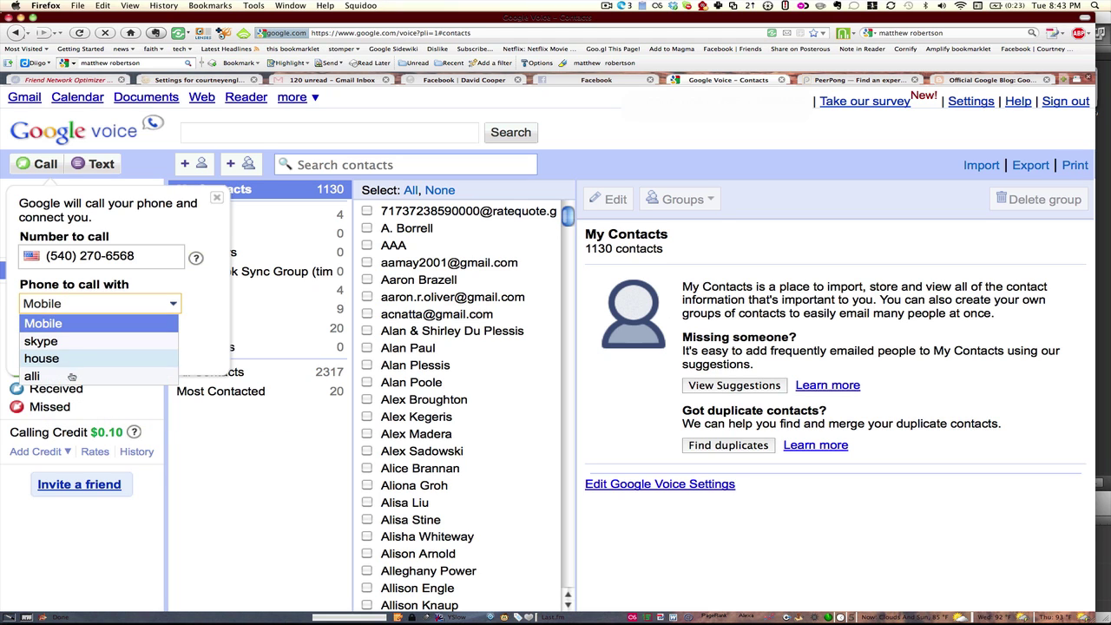
{"action": "left_click", "coordinate": [144, 234]}
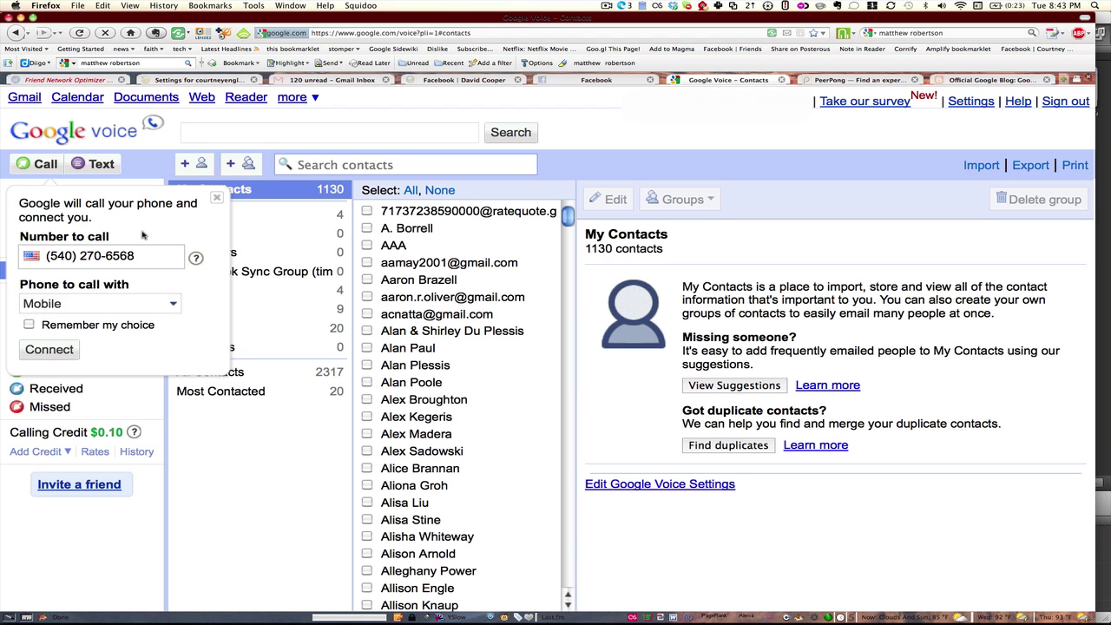